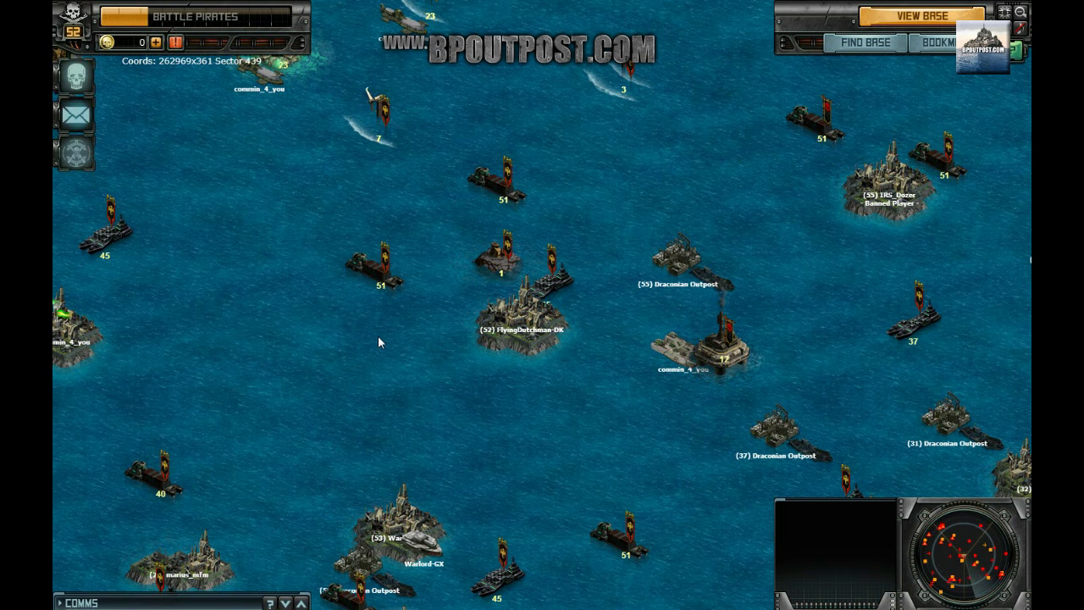
# Step: Turn off hardware acceleration in the Flash Player settings for the Battle Pirates game
pyautogui.rightClick(593, 233)
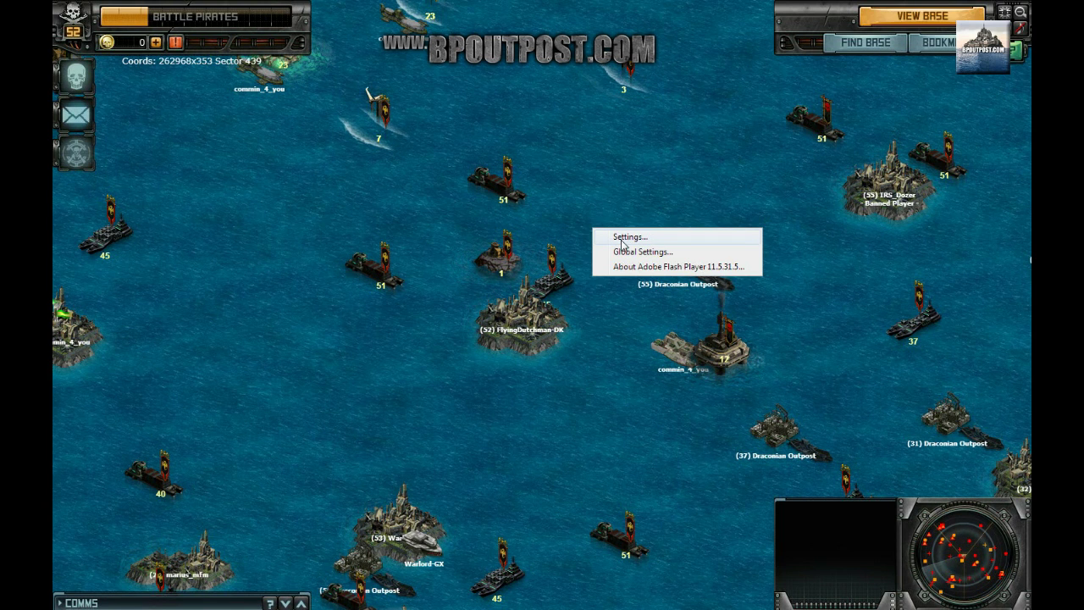
pyautogui.click(622, 241)
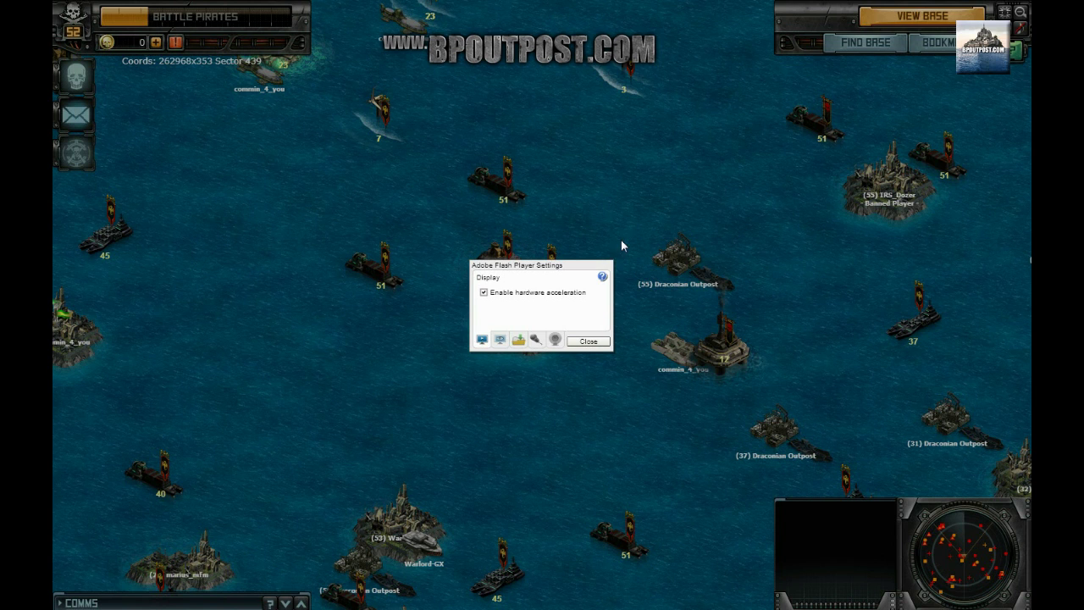
pyautogui.click(484, 292)
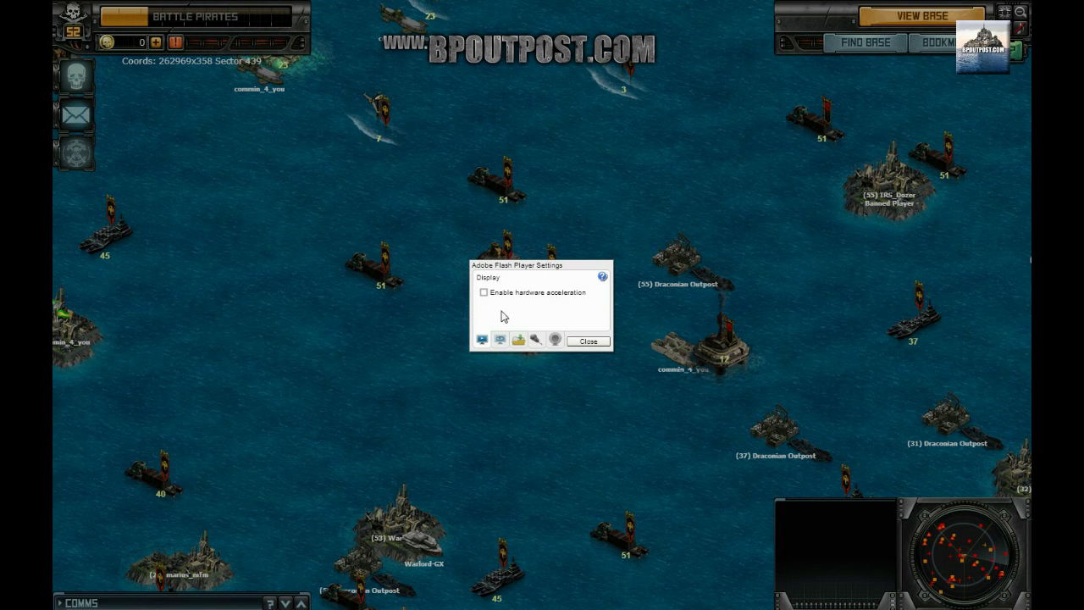
# Step: Set the game's Flash Player local storage limit to Unlimited and close the settings
pyautogui.click(519, 340)
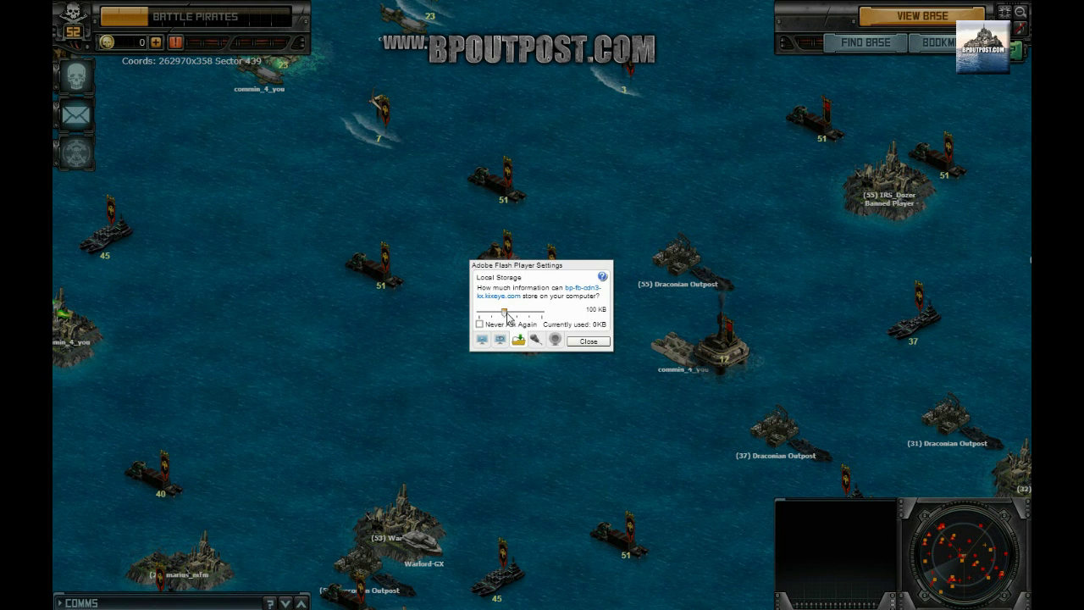
pyautogui.moveTo(507, 314); pyautogui.dragTo(554, 322)
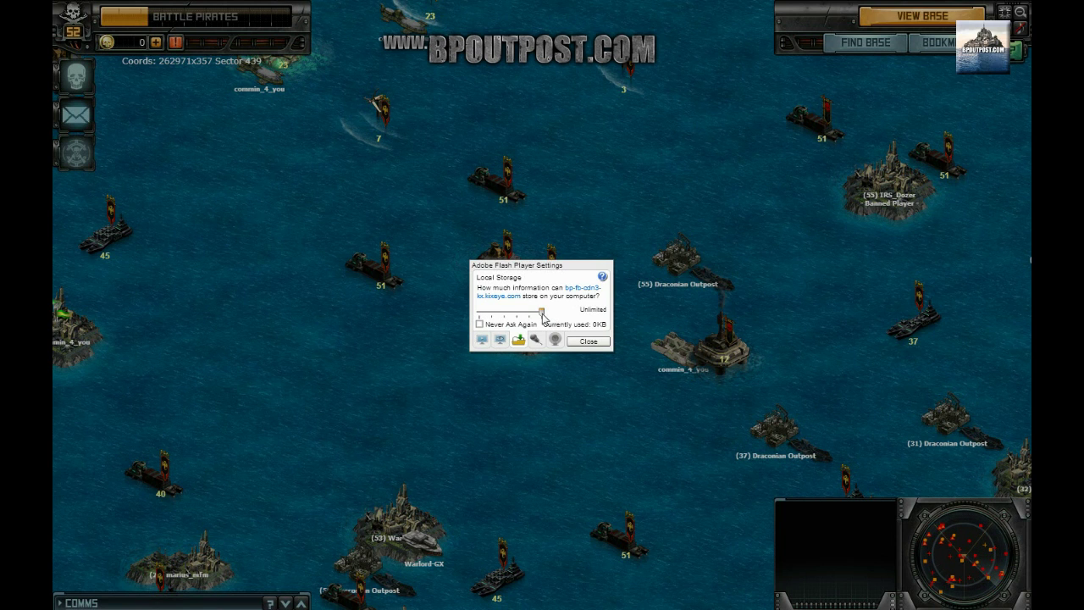
pyautogui.click(581, 342)
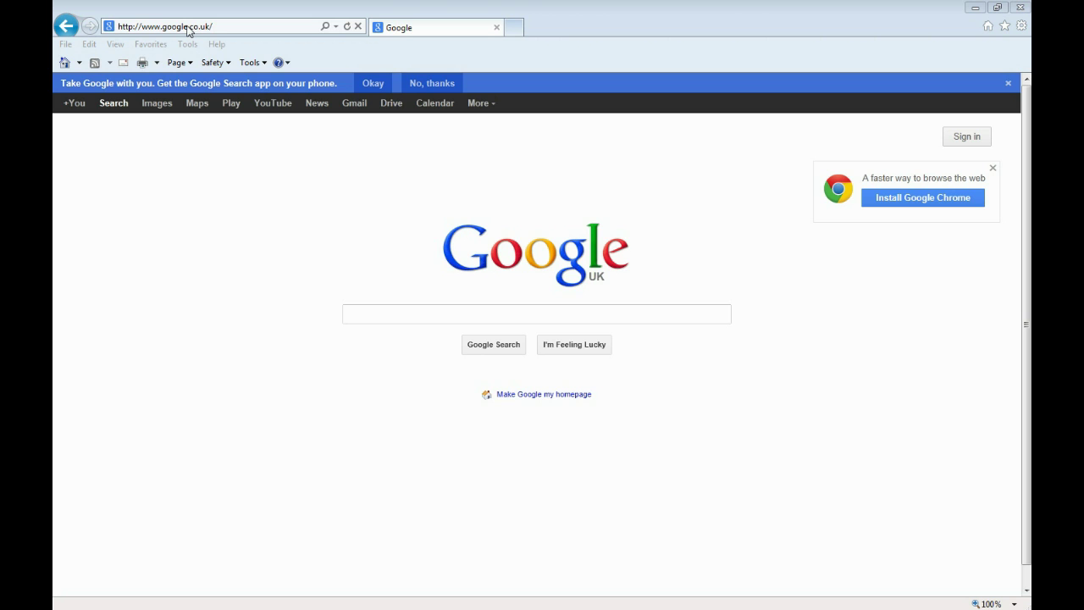
# Step: Search Google for "google chrome" in Internet Explorer
pyautogui.click(188, 31)
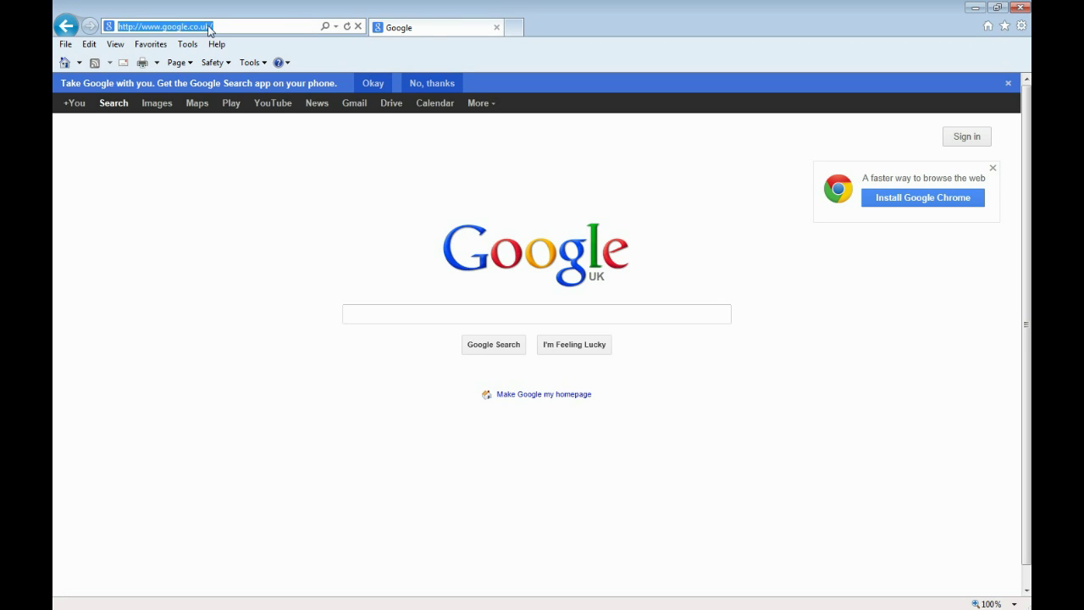
pyautogui.press('Return')
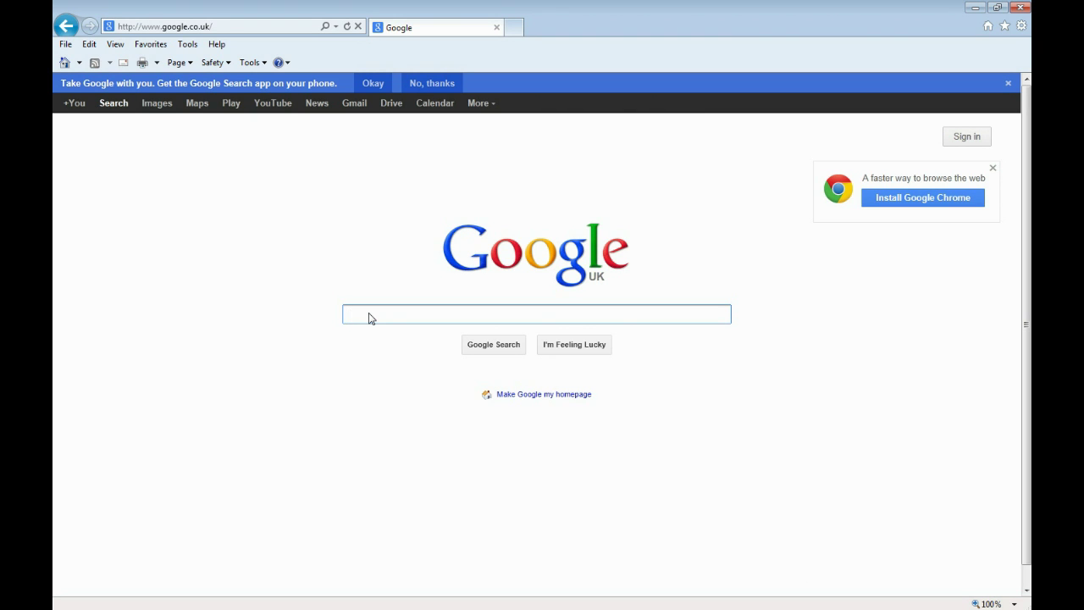
pyautogui.write('google')
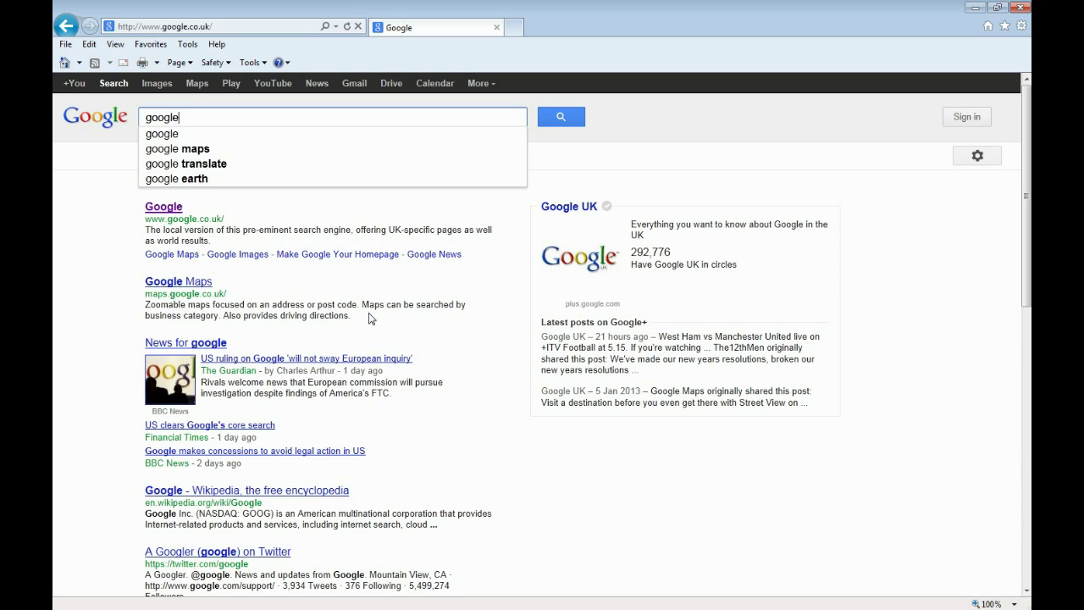
pyautogui.write(' chrom')
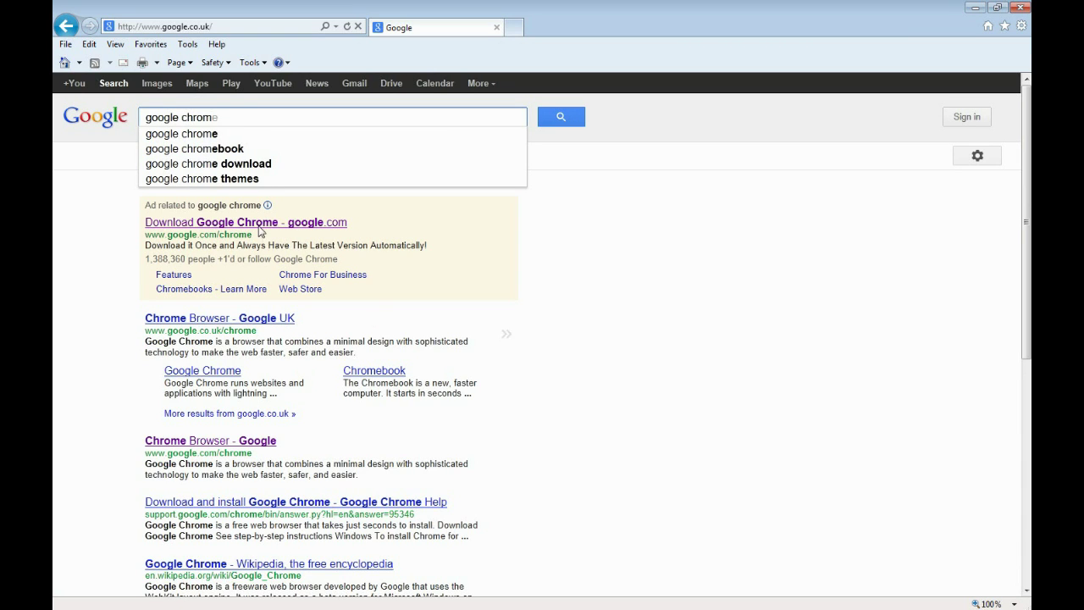
pyautogui.write('e')
pyautogui.click(219, 138)
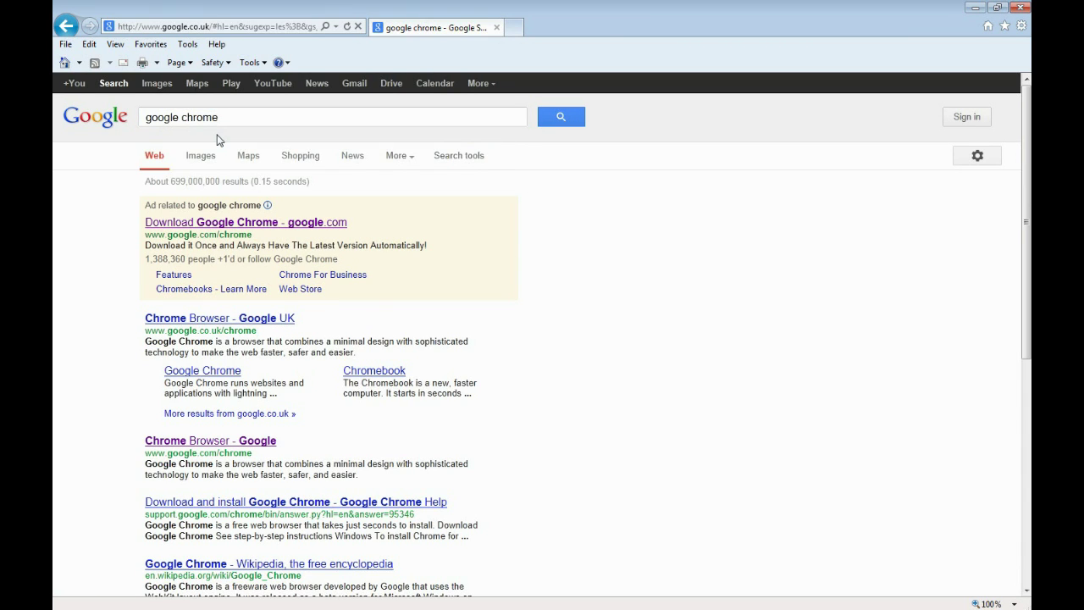
# Step: Open the Chrome Browser page from the results, request the Chrome download, and accept the terms to install it
pyautogui.click(199, 443)
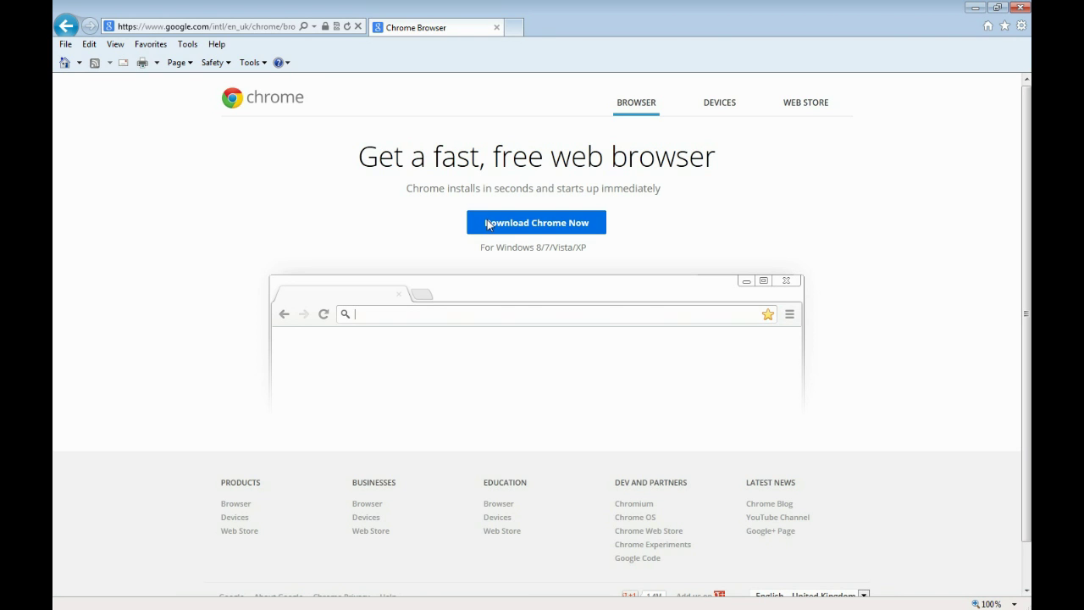
pyautogui.click(487, 225)
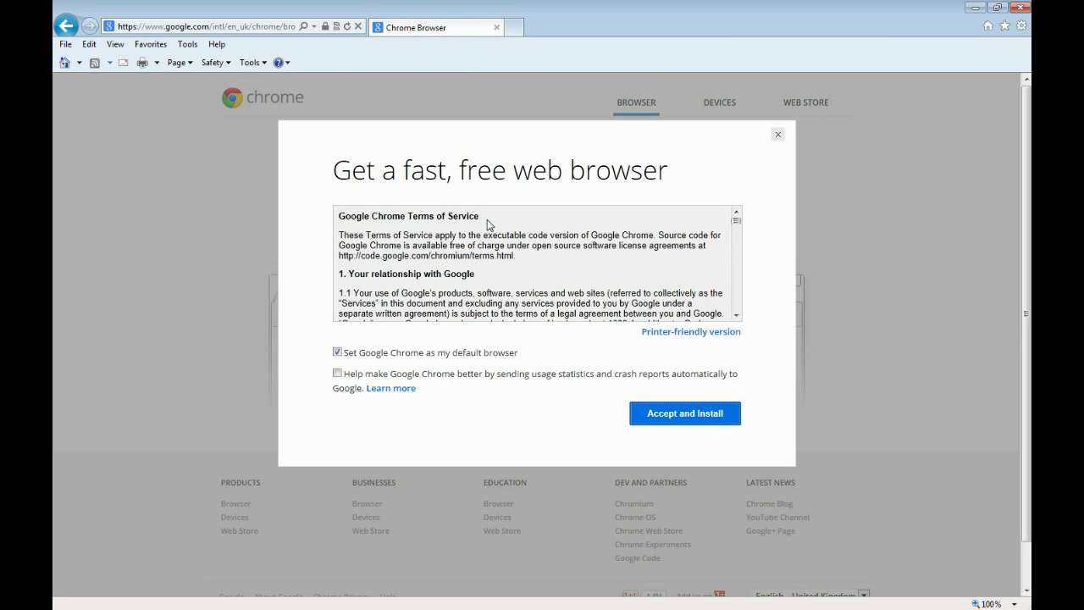
pyautogui.click(650, 419)
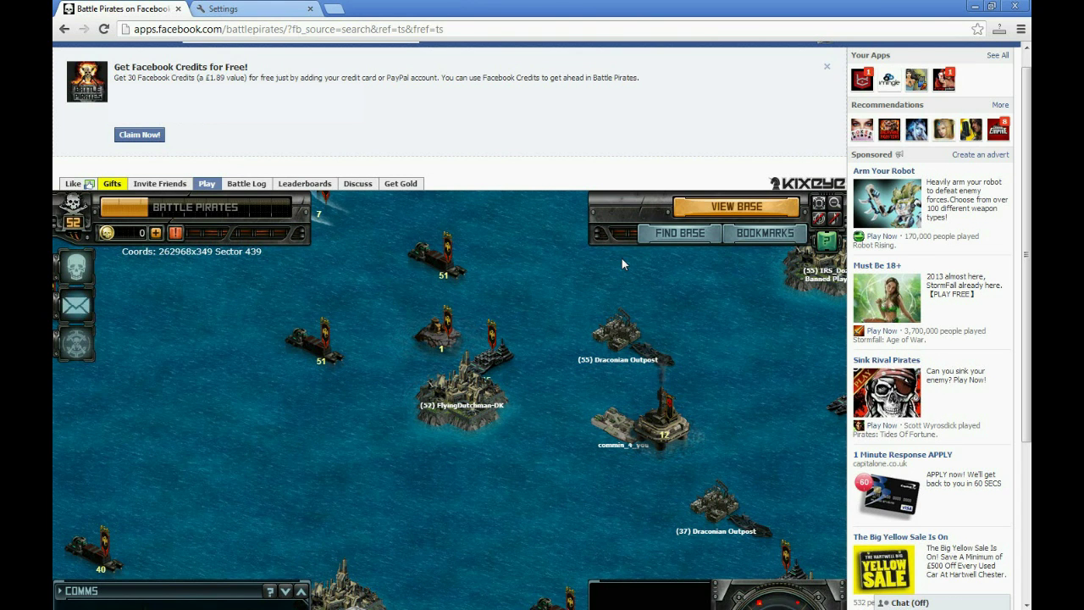
# Step: Clear Chrome's browsing data with only the cache selected, and return to the Battle Pirates page
pyautogui.click(1021, 29)
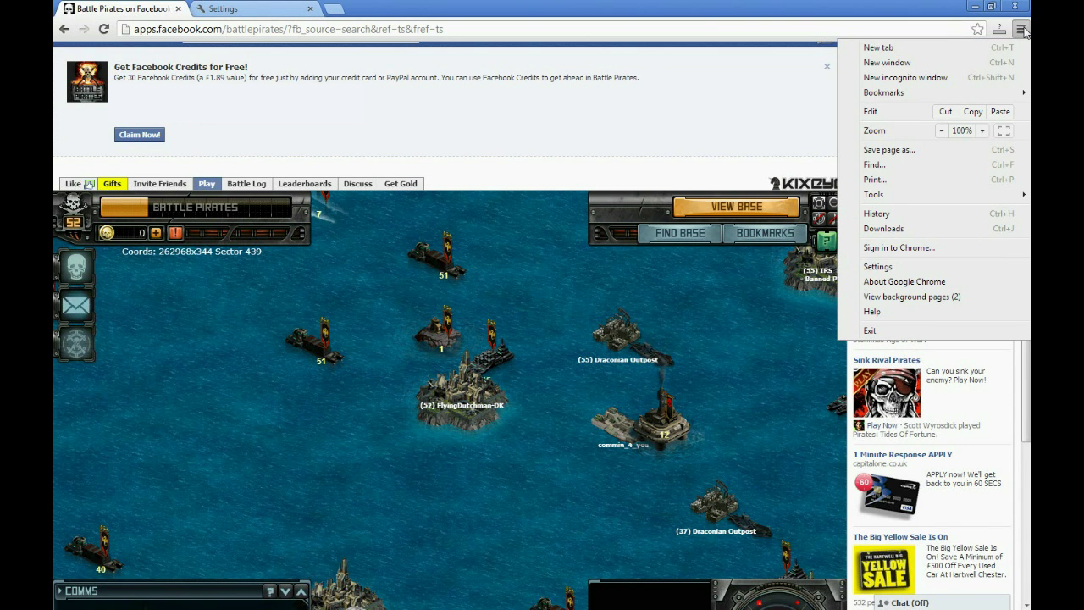
pyautogui.click(897, 215)
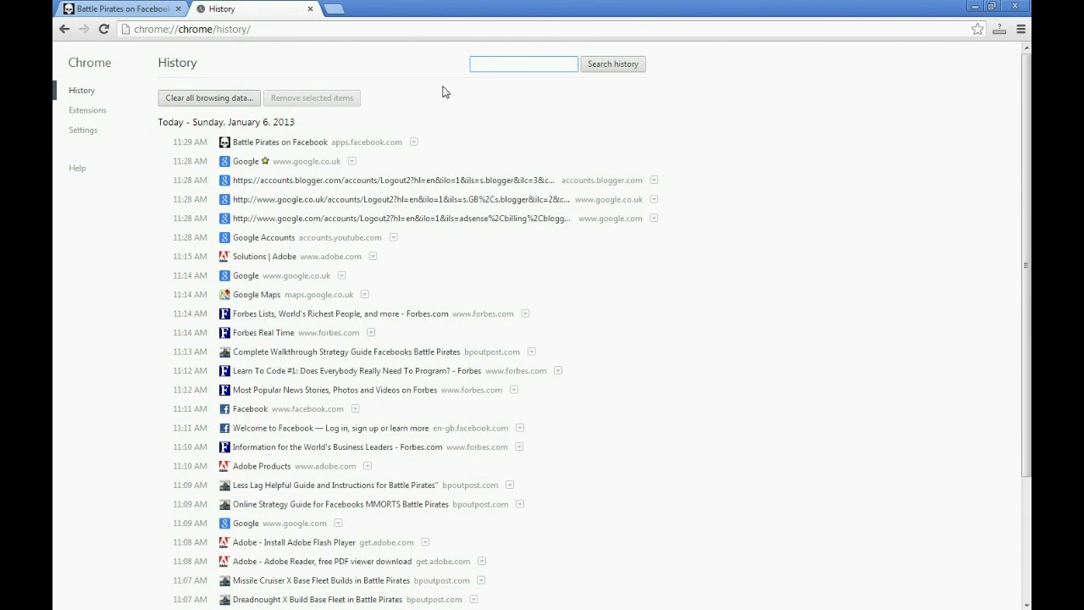
pyautogui.click(220, 101)
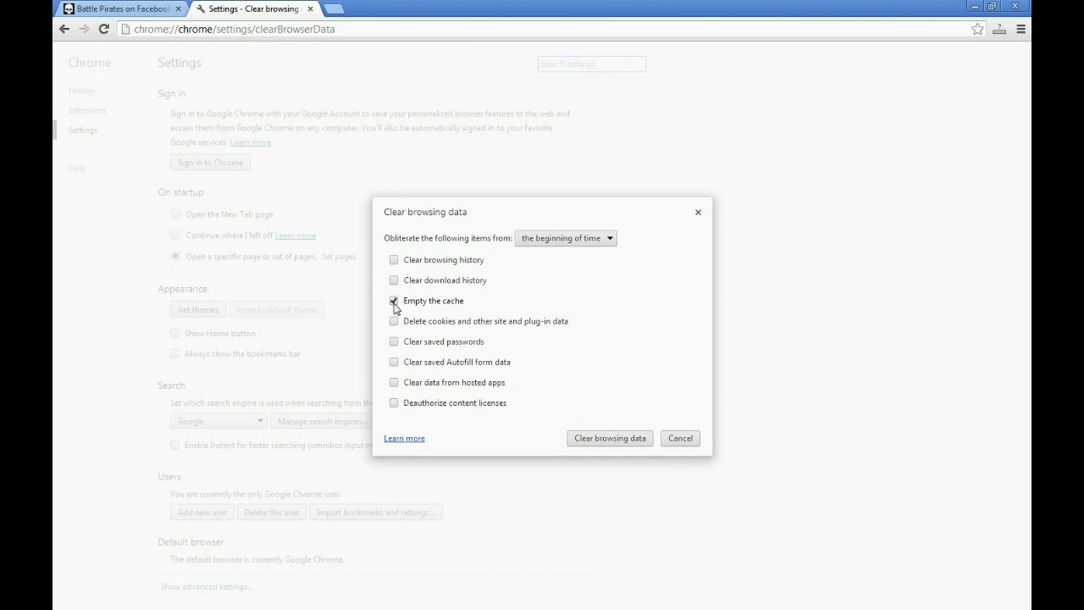
pyautogui.click(394, 302)
pyautogui.click(394, 301)
pyautogui.click(590, 440)
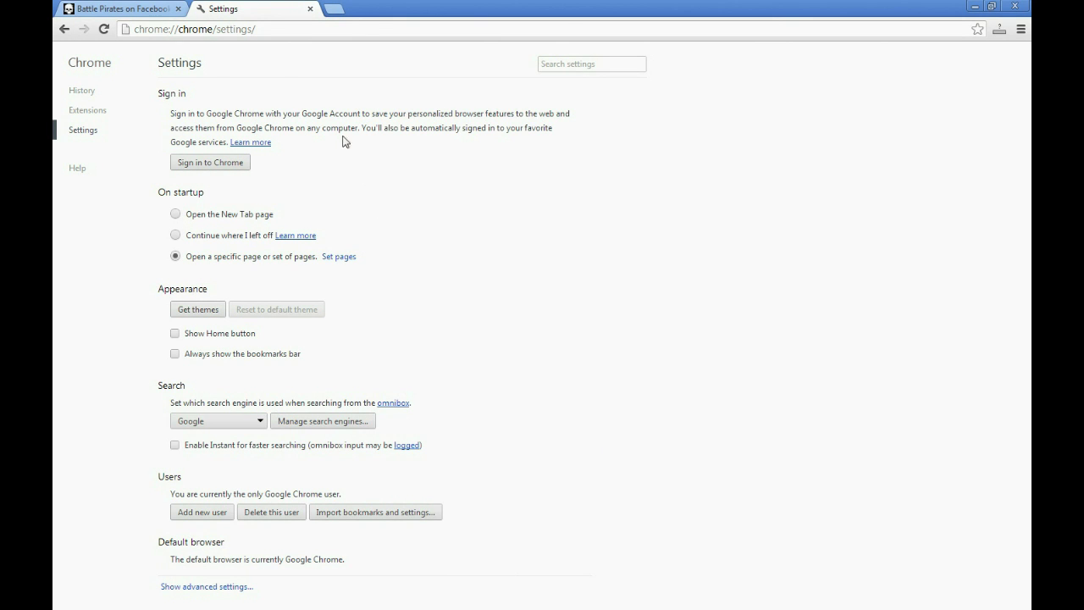
pyautogui.click(149, 7)
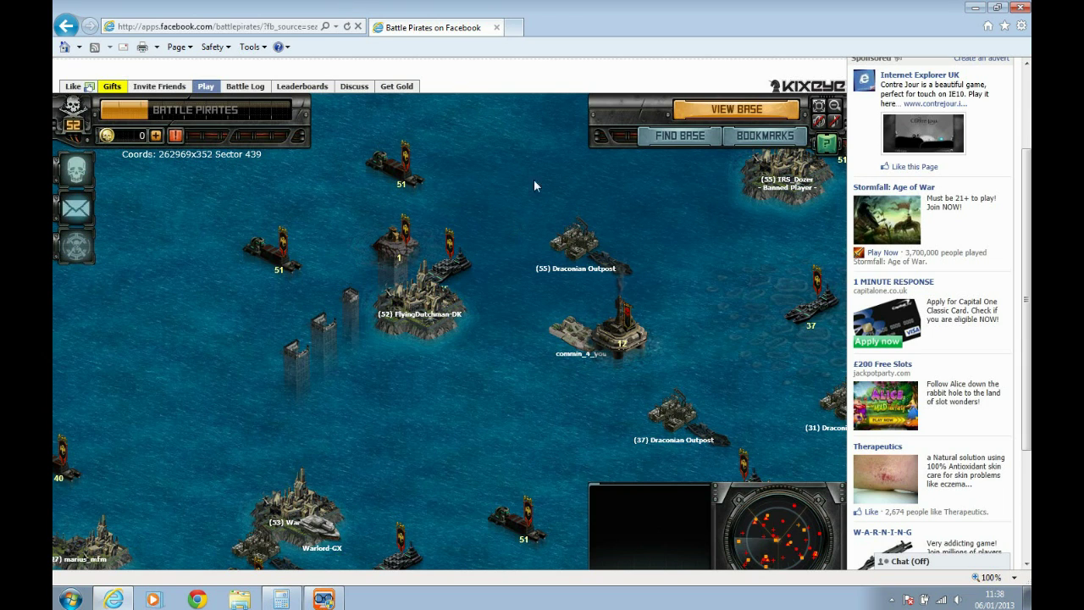
# Step: Show Internet Explorer's menu bar and delete only the temporary Internet files, preserving Favorites website data
pyautogui.rightClick(593, 29)
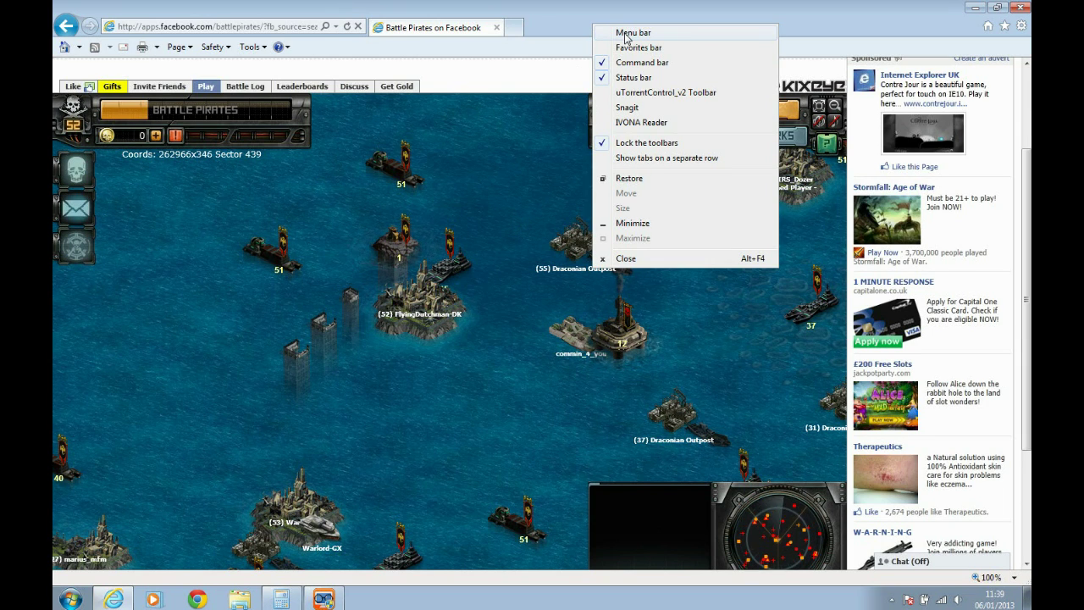
pyautogui.click(625, 33)
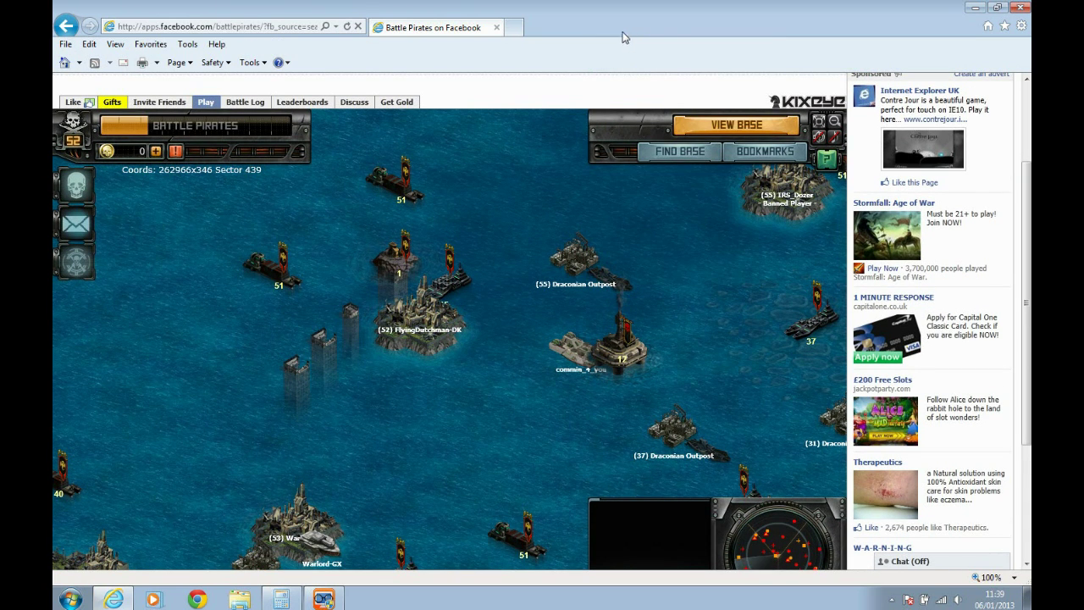
pyautogui.click(188, 45)
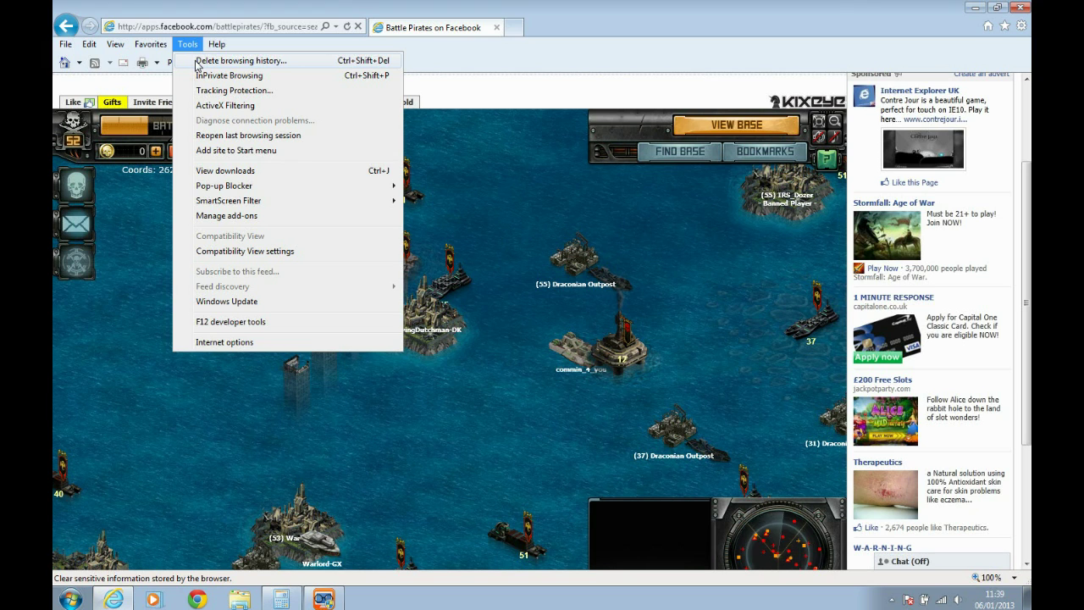
pyautogui.click(197, 62)
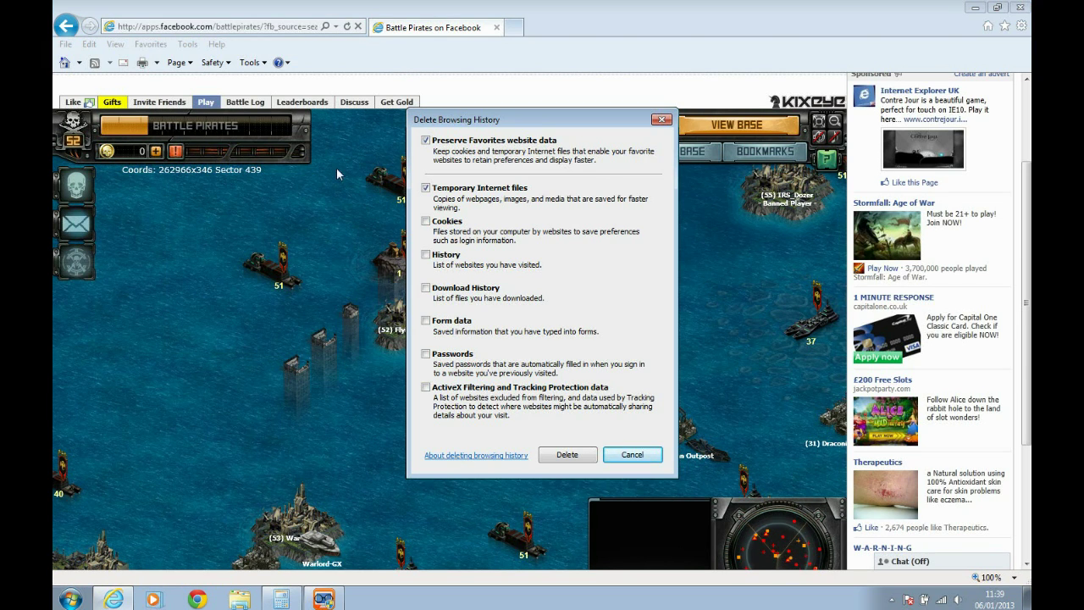
pyautogui.click(426, 188)
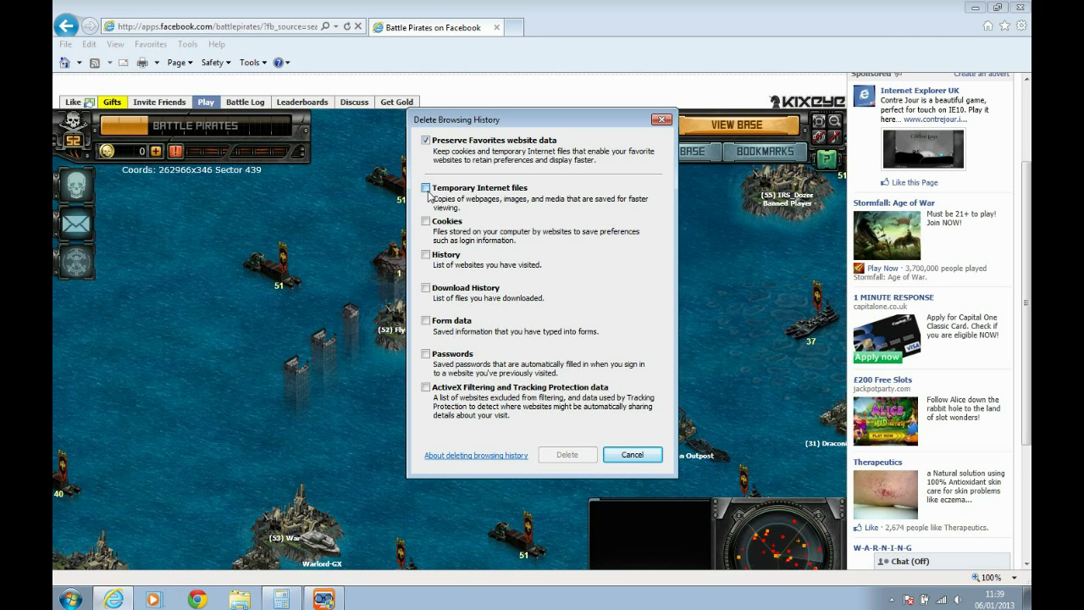
pyautogui.click(426, 188)
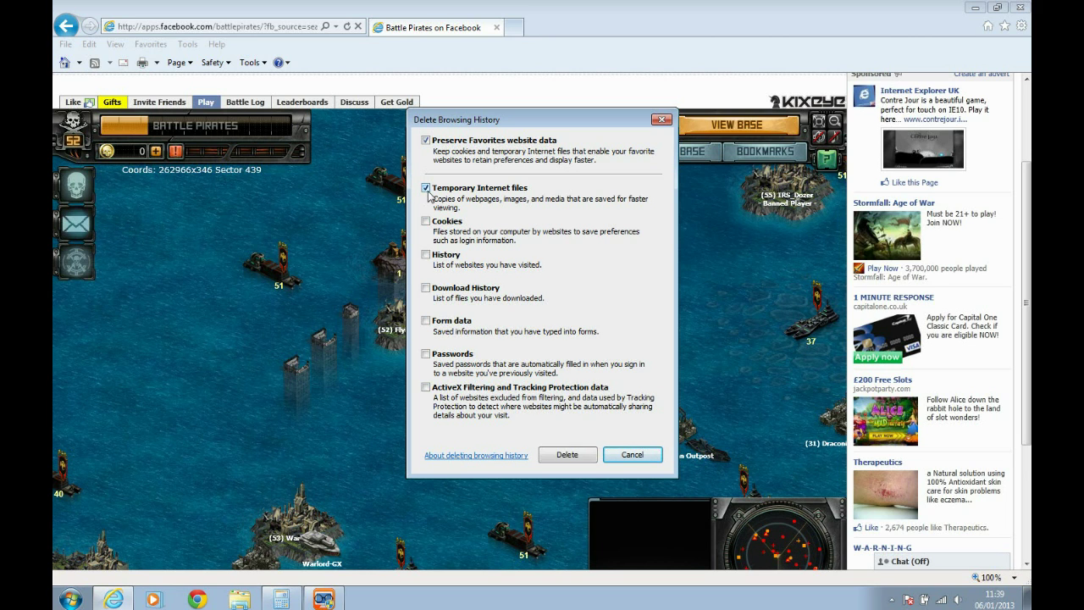
pyautogui.click(567, 454)
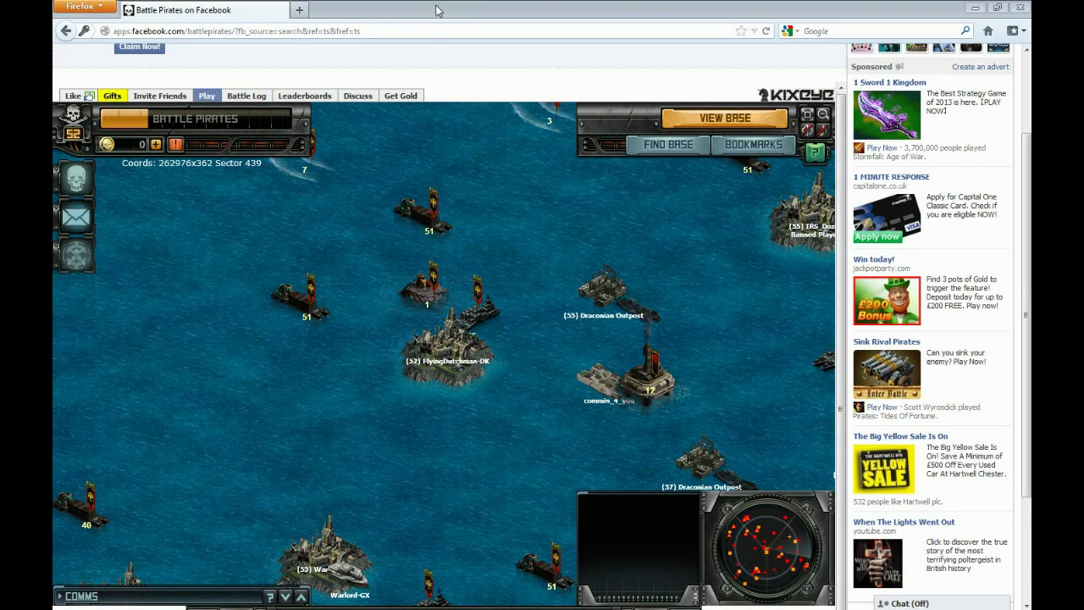
# Step: Show Firefox's menu bar and open the dialog for clearing recent history
pyautogui.rightClick(437, 9)
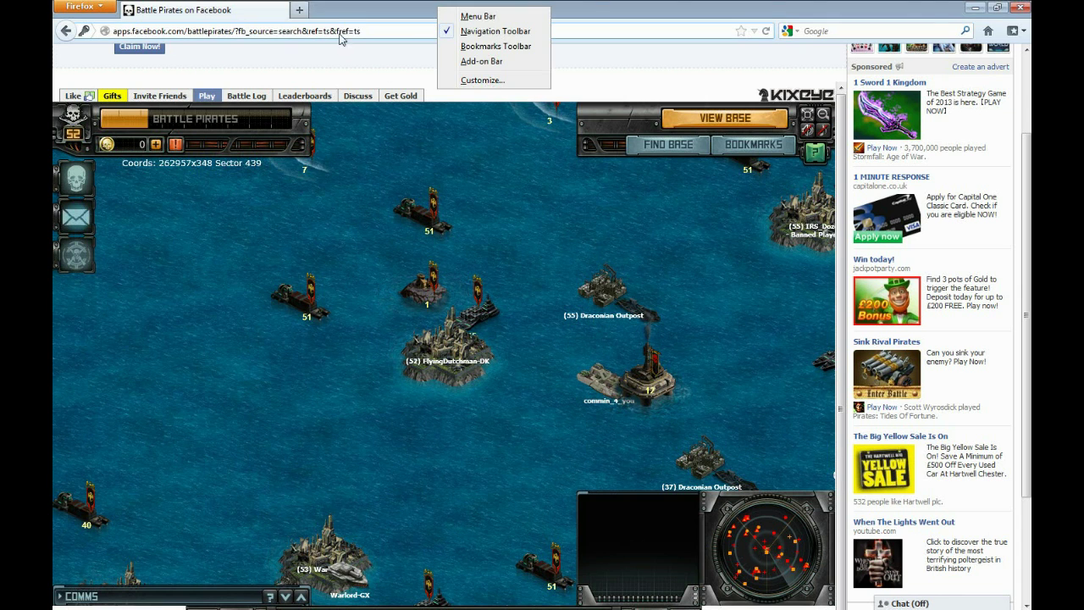
pyautogui.click(472, 16)
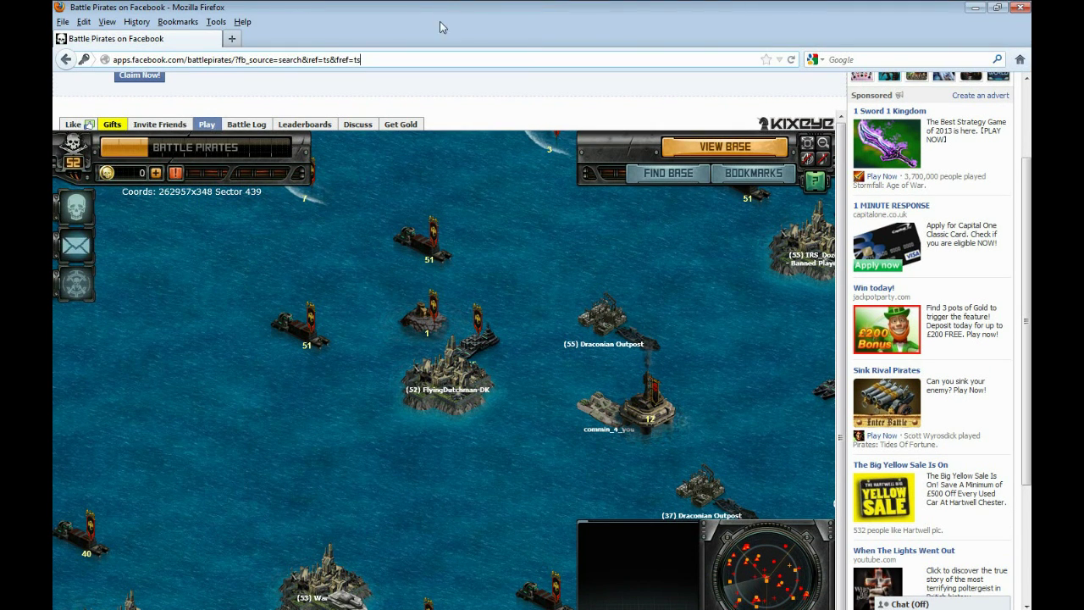
pyautogui.click(213, 23)
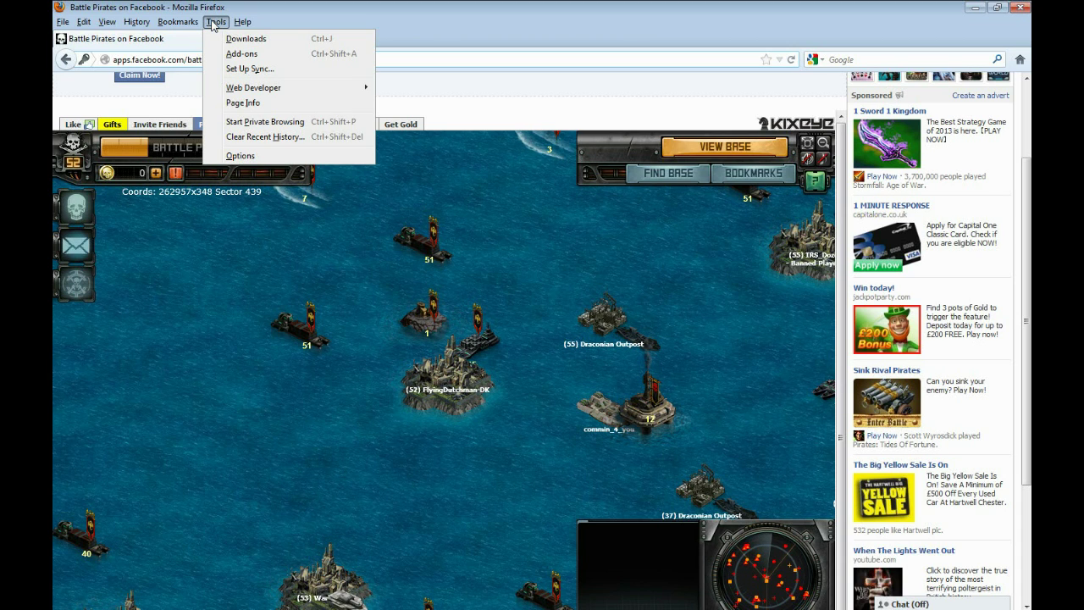
pyautogui.click(247, 139)
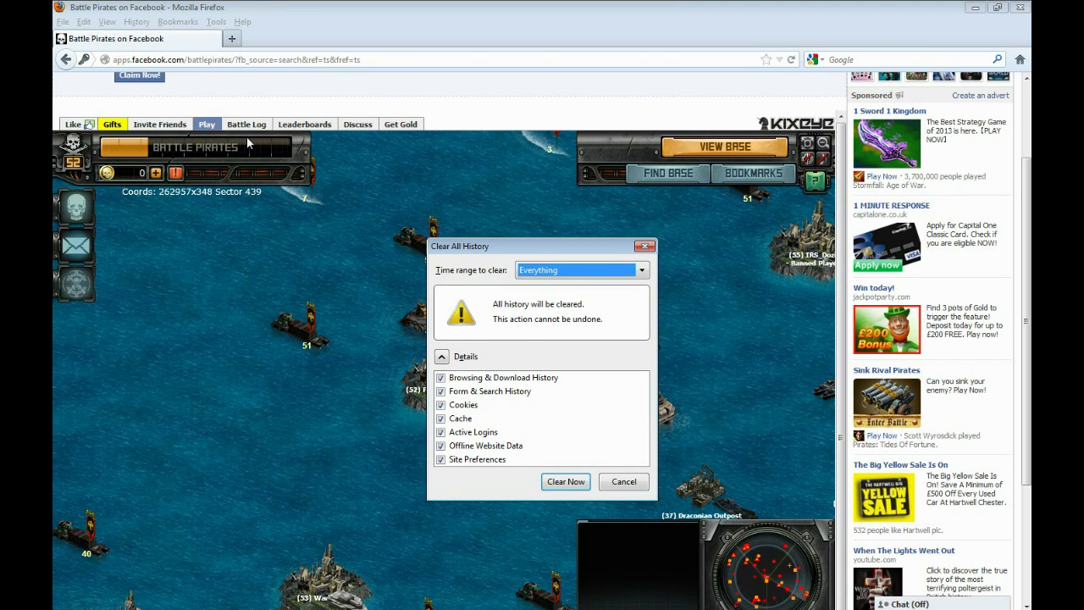
# Step: Deselect every history item except Cache and clear it
pyautogui.click(441, 378)
pyautogui.click(440, 392)
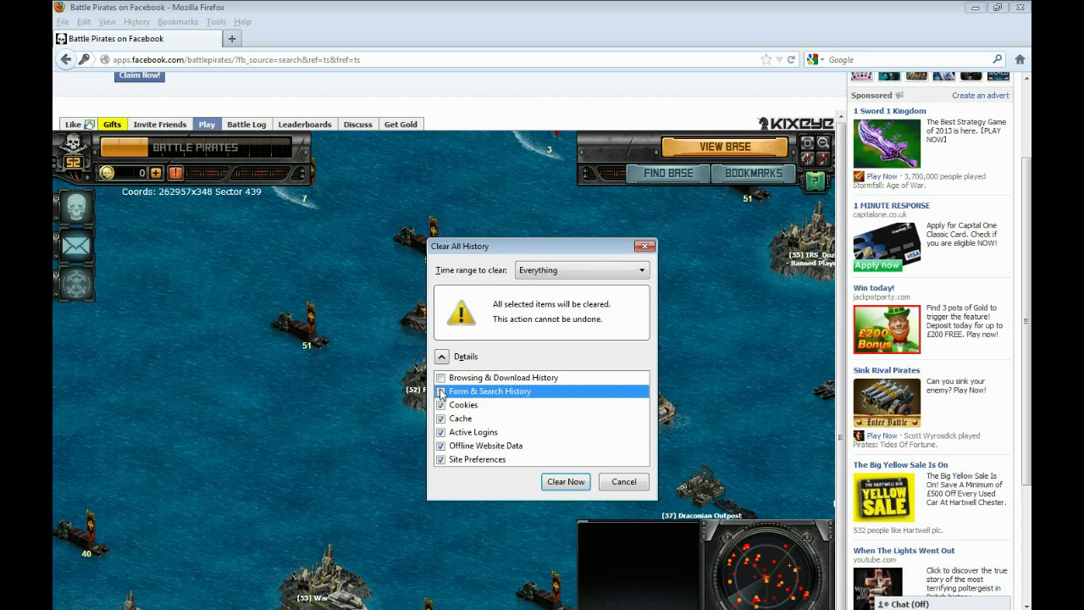
pyautogui.click(441, 405)
pyautogui.click(440, 432)
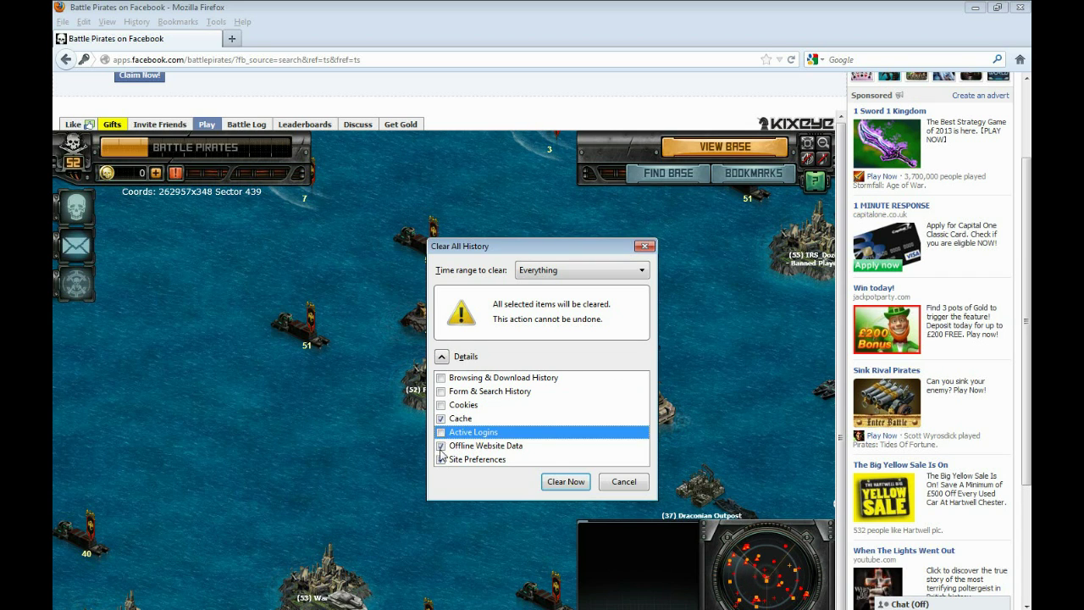
pyautogui.click(440, 446)
pyautogui.click(440, 459)
pyautogui.click(457, 419)
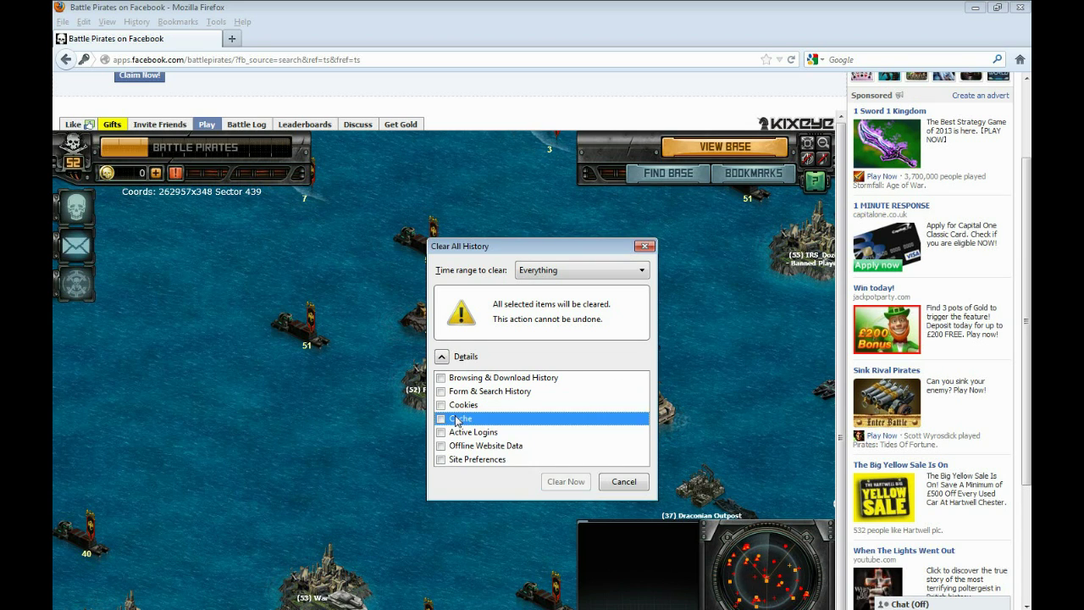
pyautogui.click(441, 419)
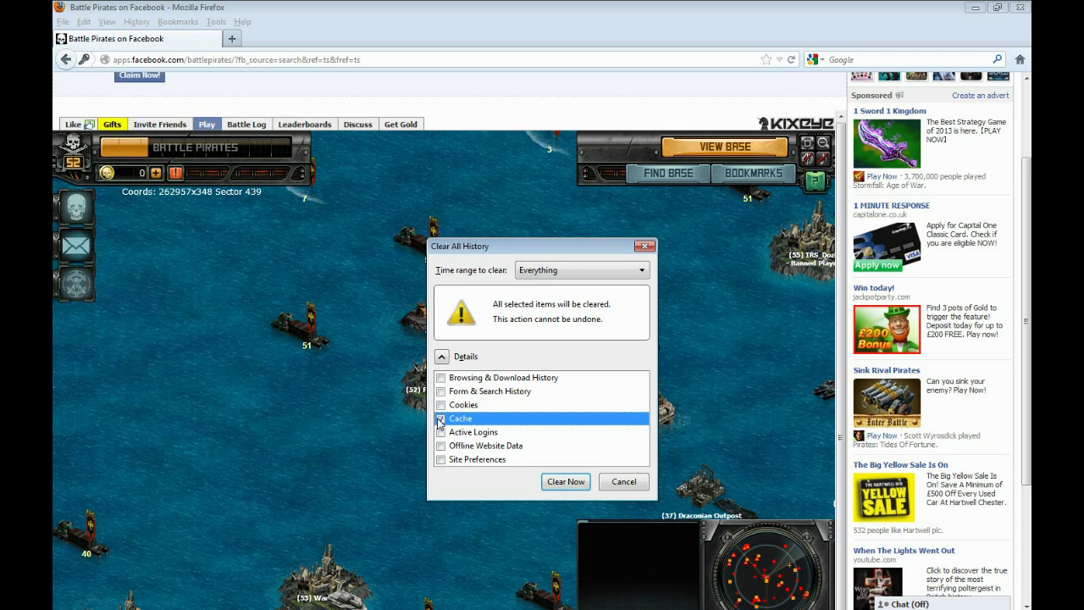
pyautogui.click(564, 484)
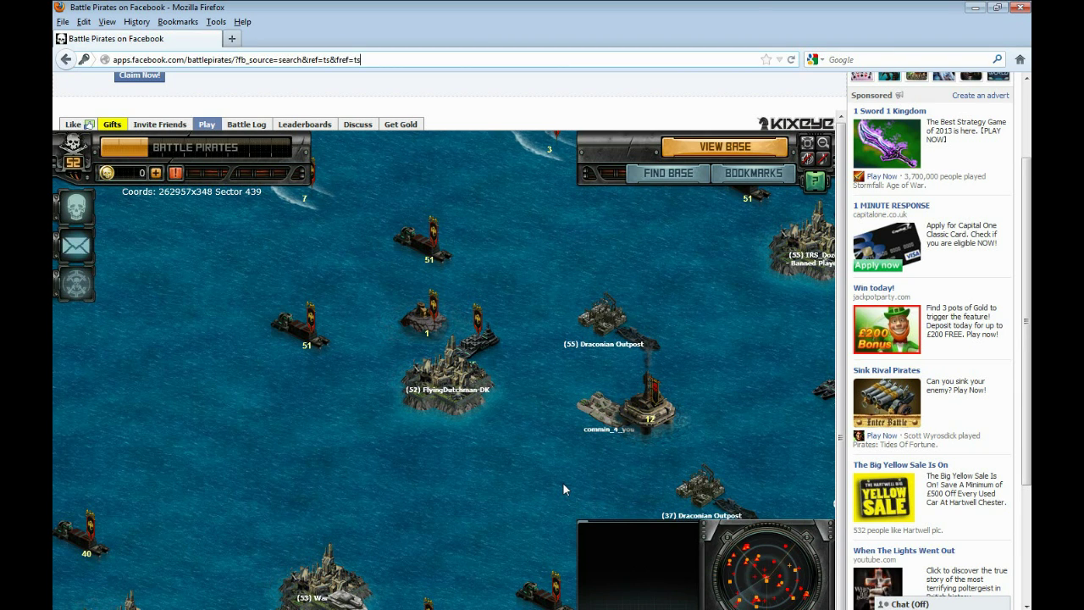